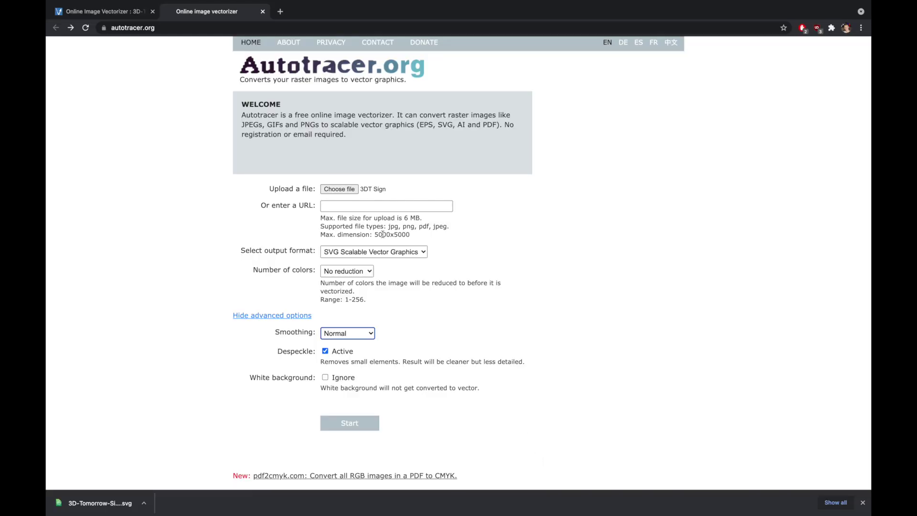
left_click(157, 27)
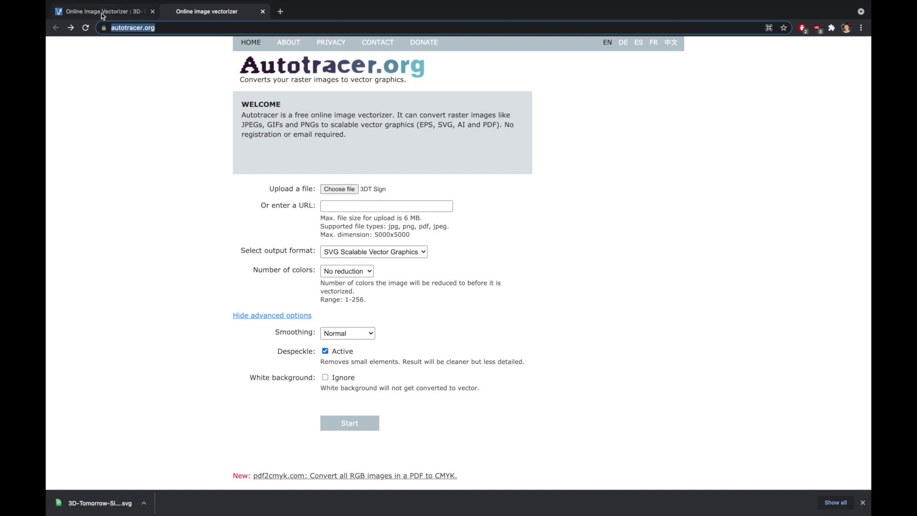
left_click(101, 13)
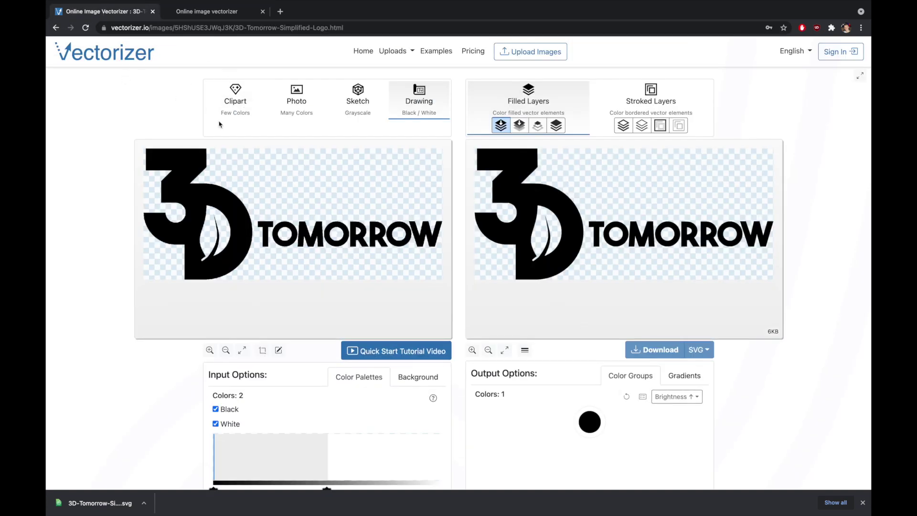
left_click(472, 52)
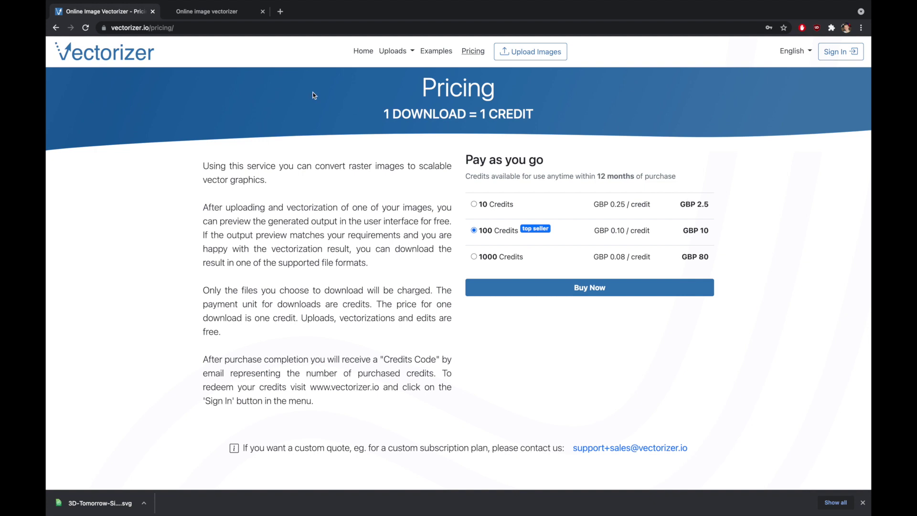
left_click(209, 10)
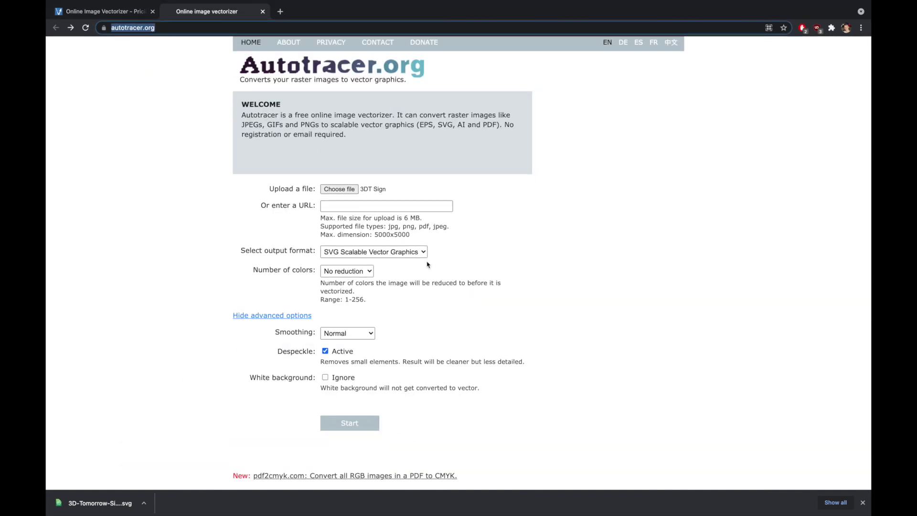
left_click(339, 189)
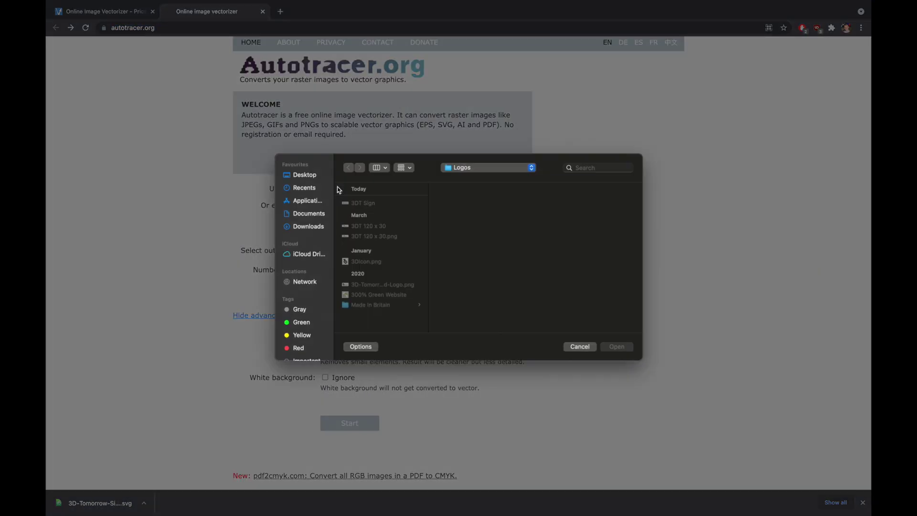
left_click(362, 205)
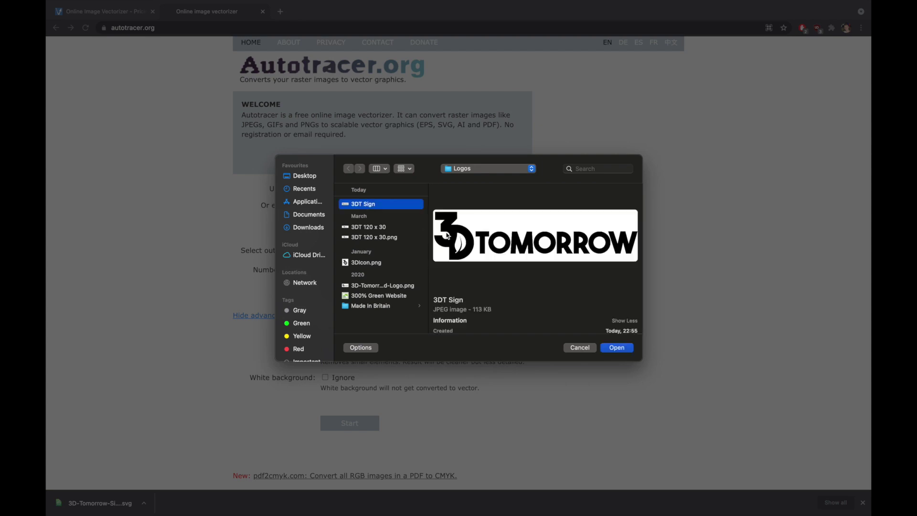
left_click(615, 348)
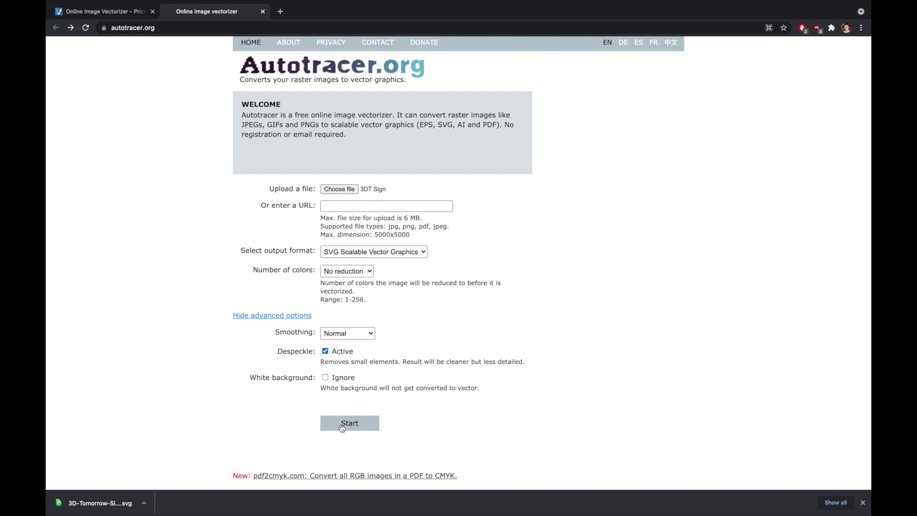
left_click(362, 336)
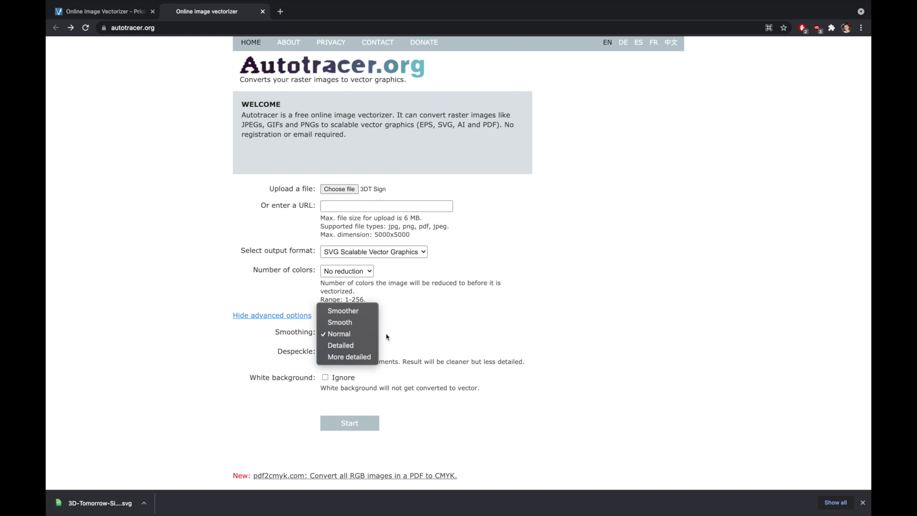
left_click(415, 341)
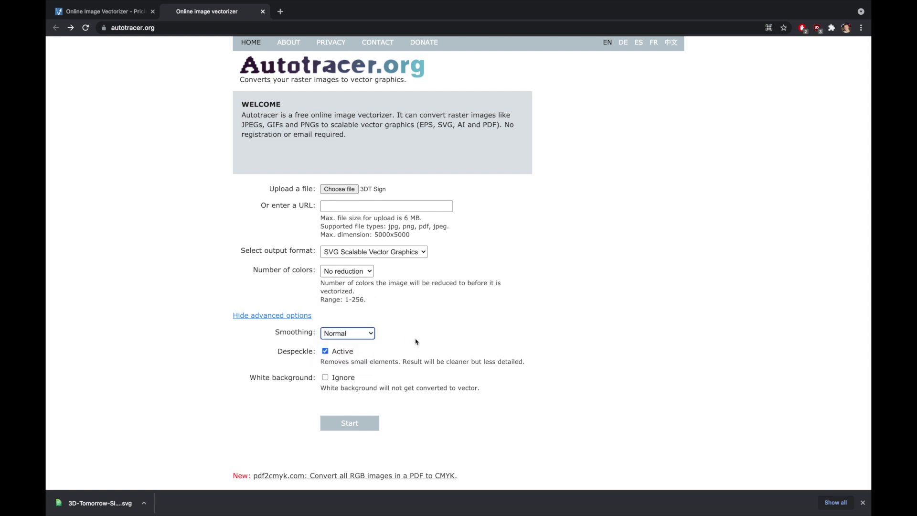
Trace the 3DT Sign logo to a vector in Autotracer.org and download 3DT_Sign.svg
left_click(362, 427)
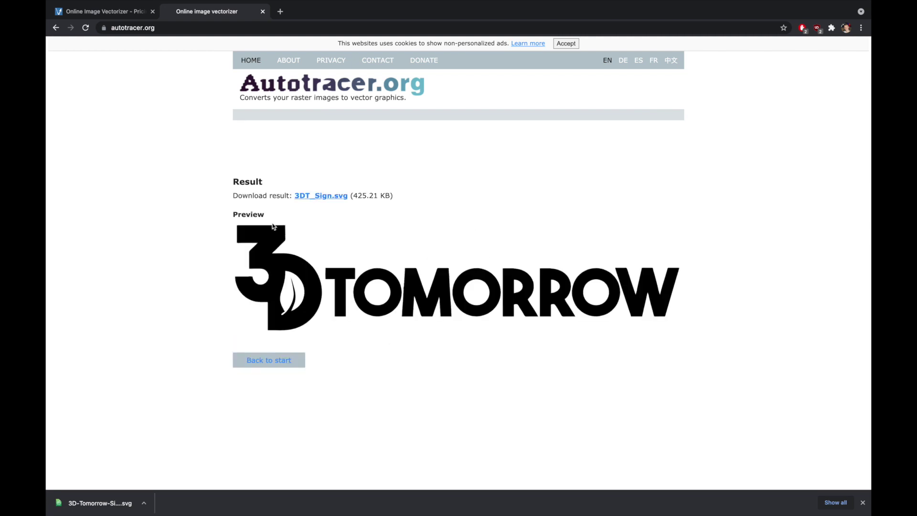
left_click(314, 197)
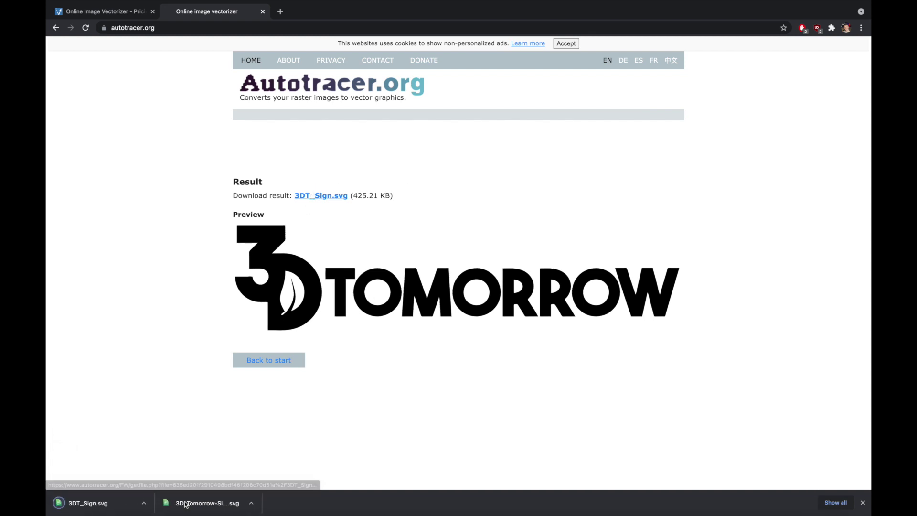
Start a new sketch on the lower origin plane
left_click(861, 505)
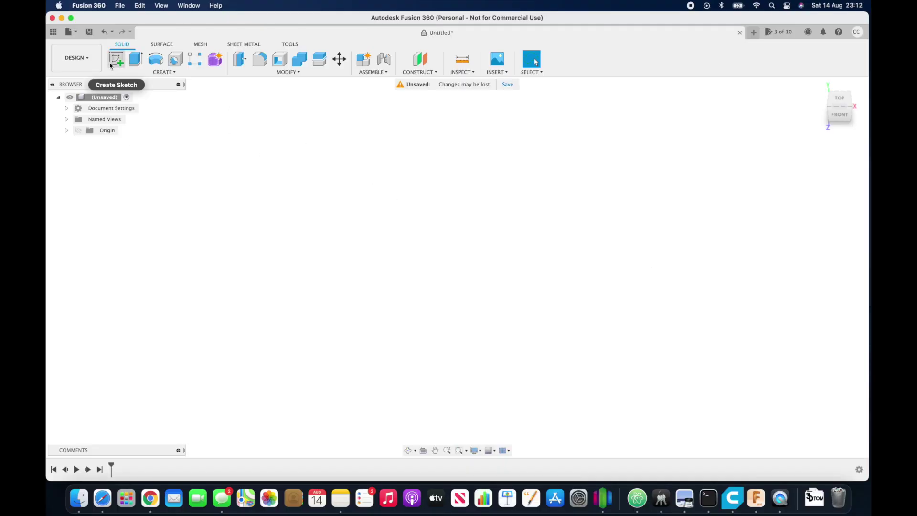
left_click(115, 67)
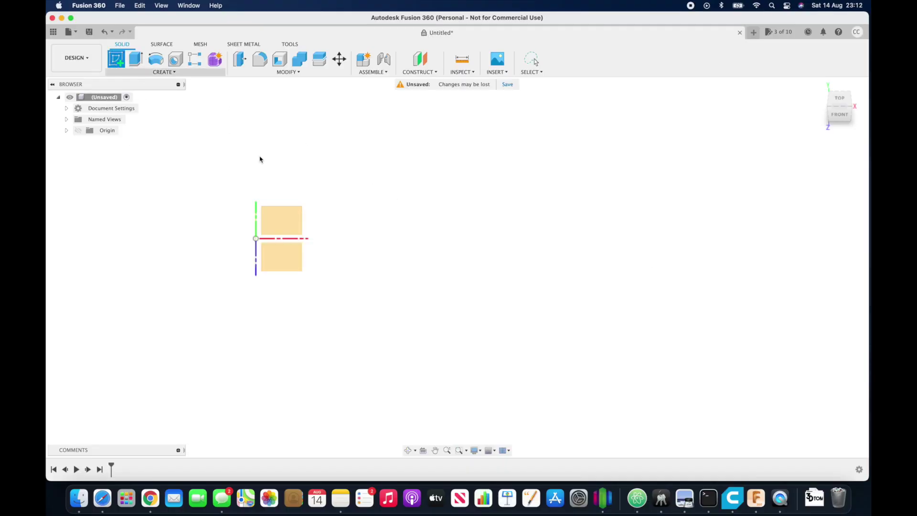
left_click(275, 259)
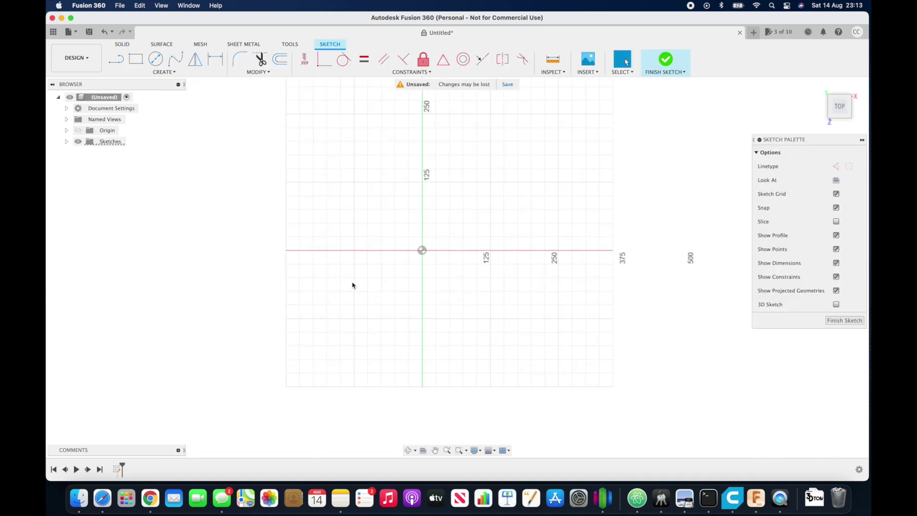
Draw a 700 × 250 mm rectangle anchored at the origin
key("r")
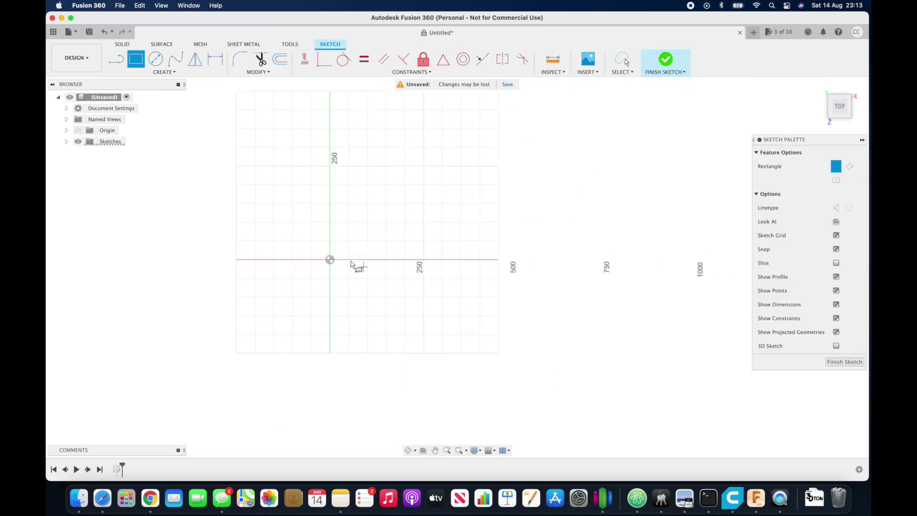
left_click(329, 259)
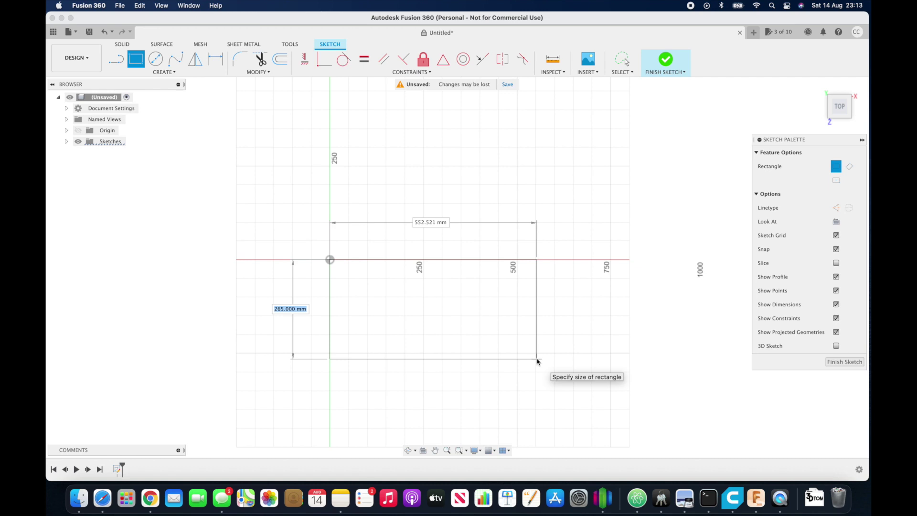
type("700")
key("Tab")
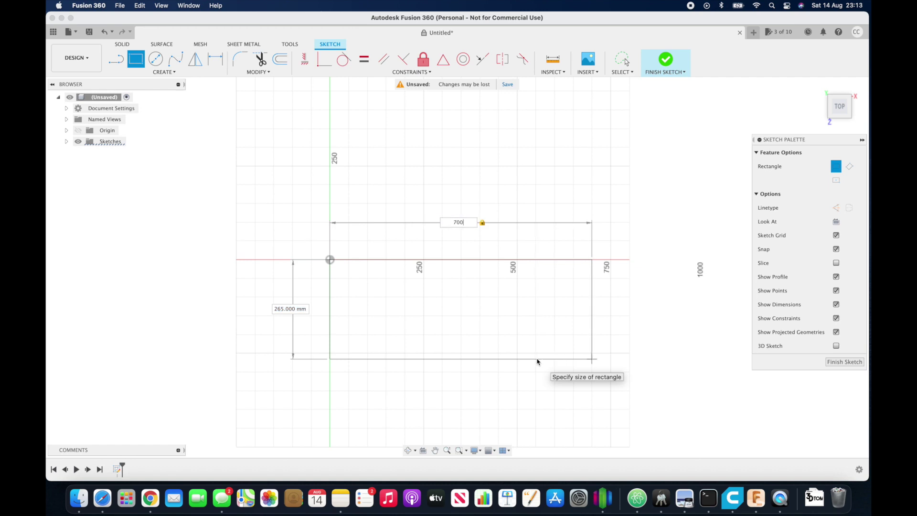
key("Tab")
type("250")
key("Return")
scroll(473, 335, "up", 3)
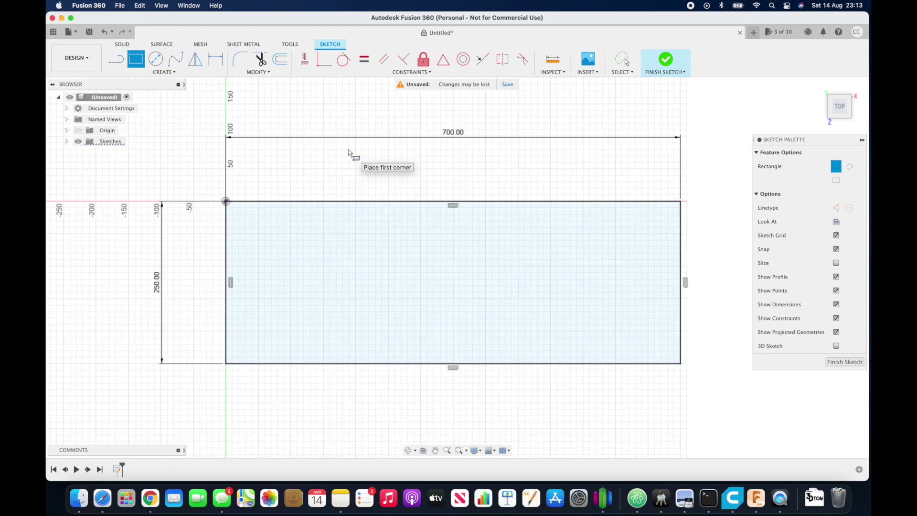
Insert the 3DT_Sign.svg logo into the sketch
left_click(585, 72)
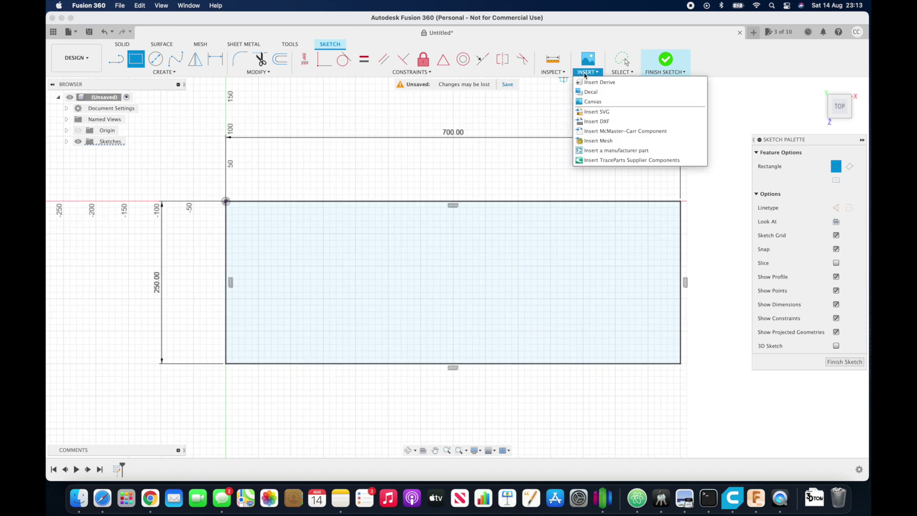
left_click(592, 113)
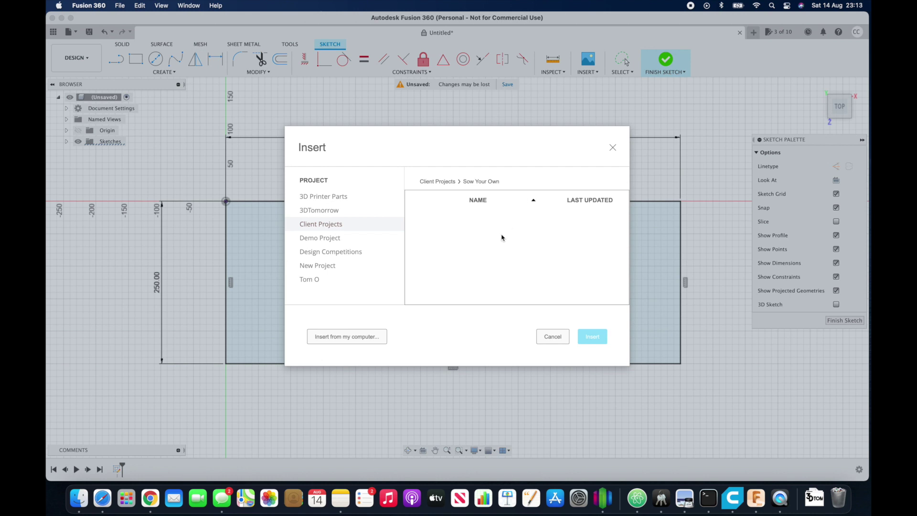
left_click(337, 337)
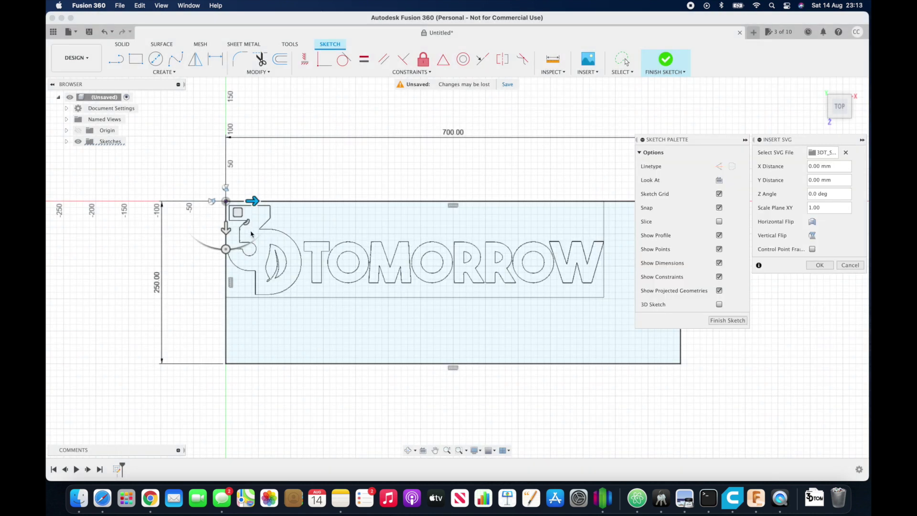
Scale the logo to 1.19, place it below the rectangle, and finish the sketch
left_click_drag(246, 220, 260, 234)
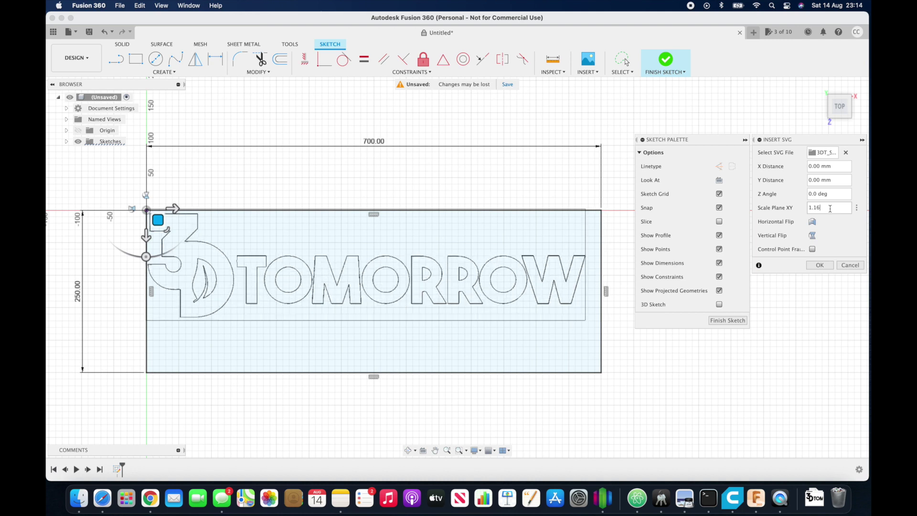
key("BackSpace")
type("7")
key("BackSpace")
key("BackSpace")
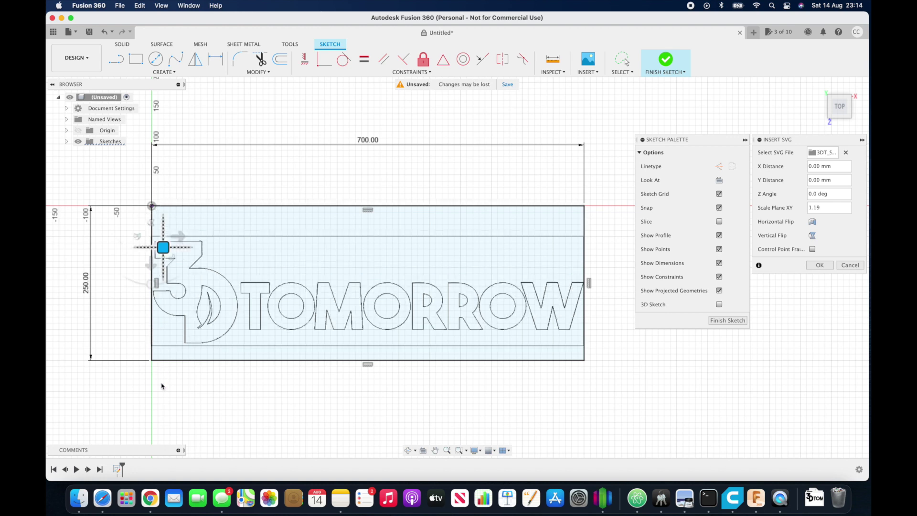
left_click_drag(161, 387, 163, 381)
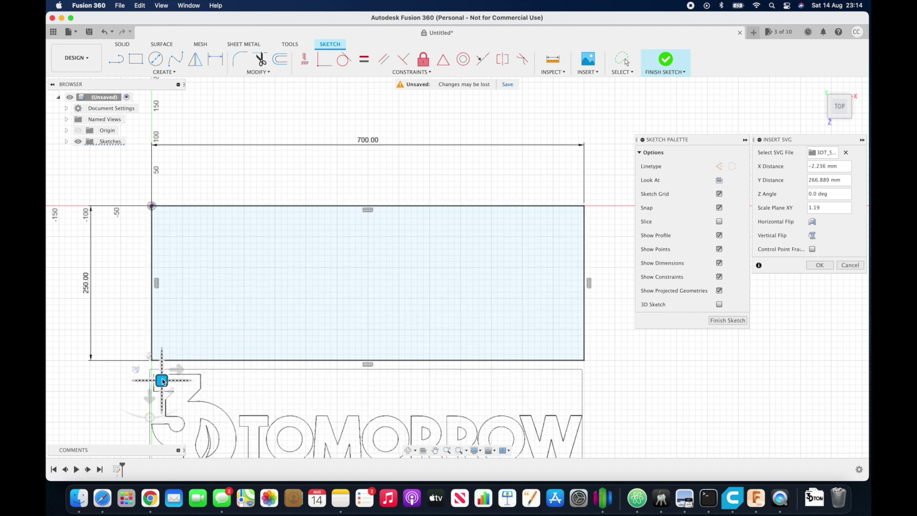
key("Return")
key("e")
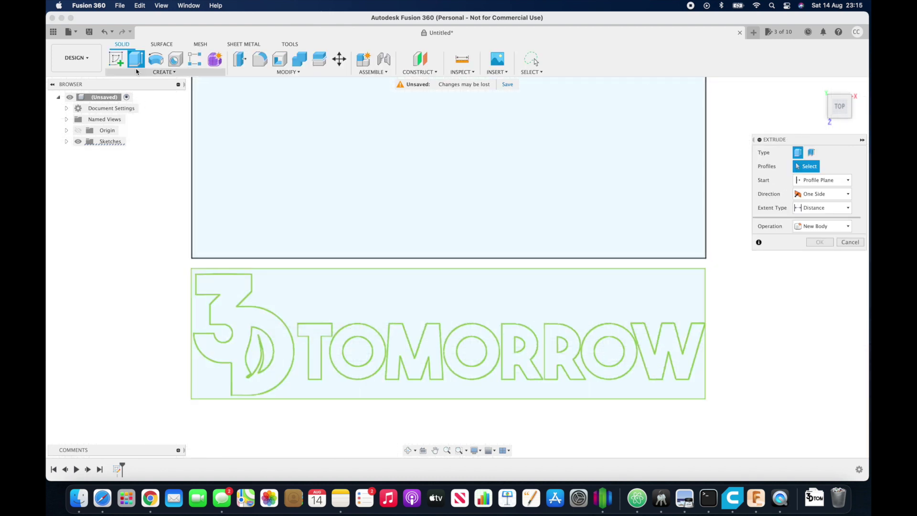
Select the 3D mark and the letters T, O, M, O, R, R, O, W as extrusion profiles
left_click(249, 317)
left_click(333, 334)
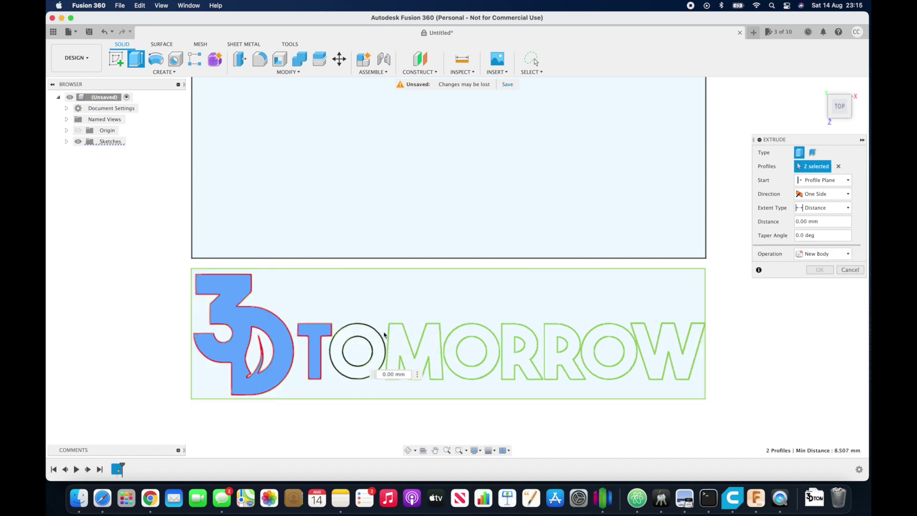
left_click(357, 330)
left_click(393, 354)
left_click(471, 329)
left_click(508, 344)
left_click(552, 353)
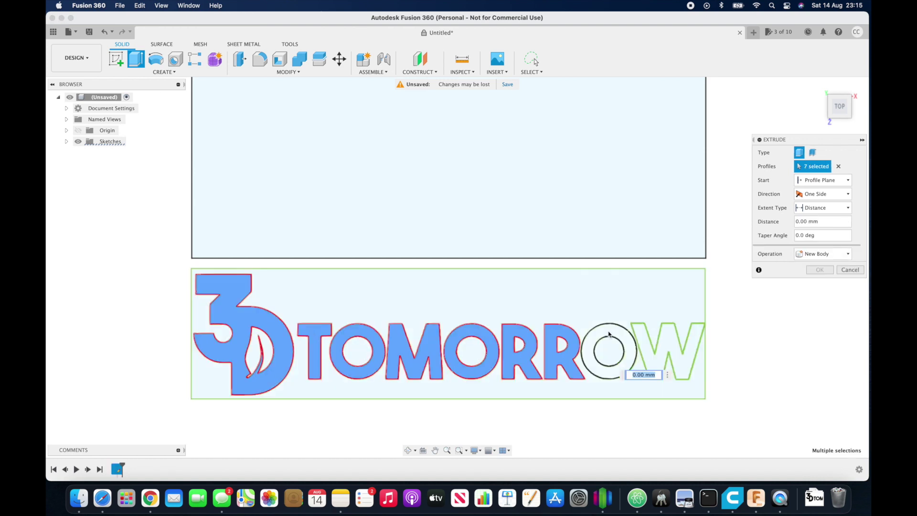
left_click(615, 329)
left_click(646, 344)
Set the extrusion distance to 5 mm, viewing from a tilted angle
left_click(835, 117)
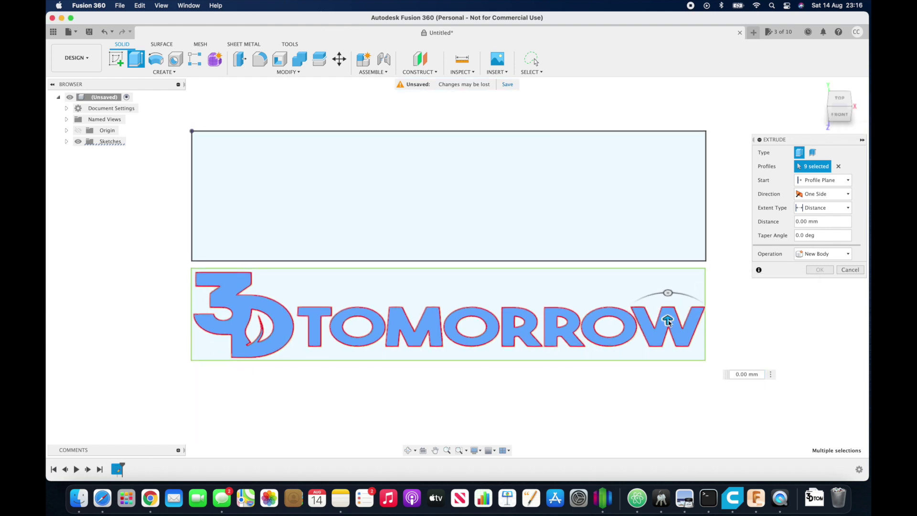
left_click(738, 374)
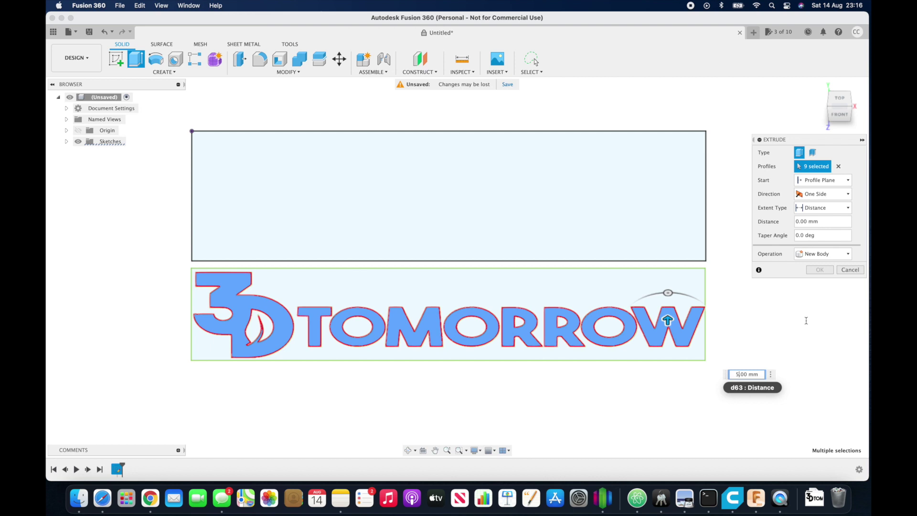
type("5")
key("Return")
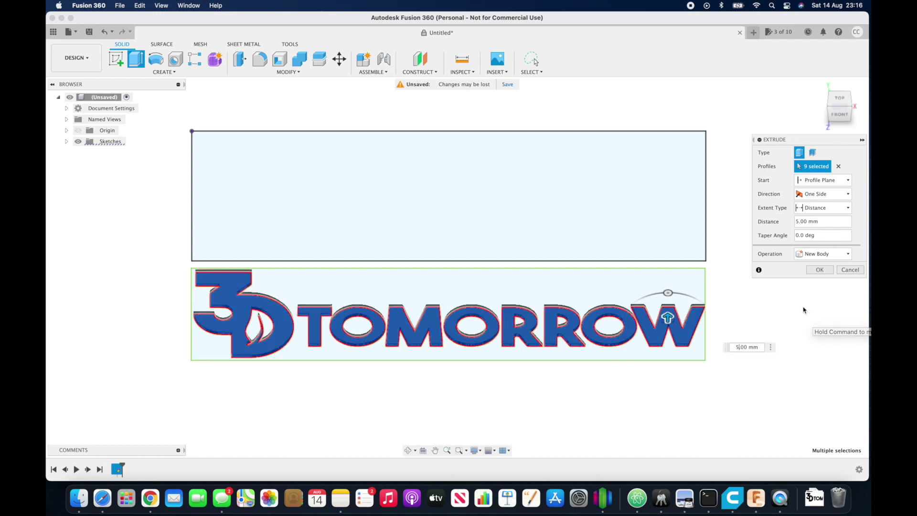
Create the extruded logo bodies and check them in the bodies list
left_click(819, 270)
left_click(66, 142)
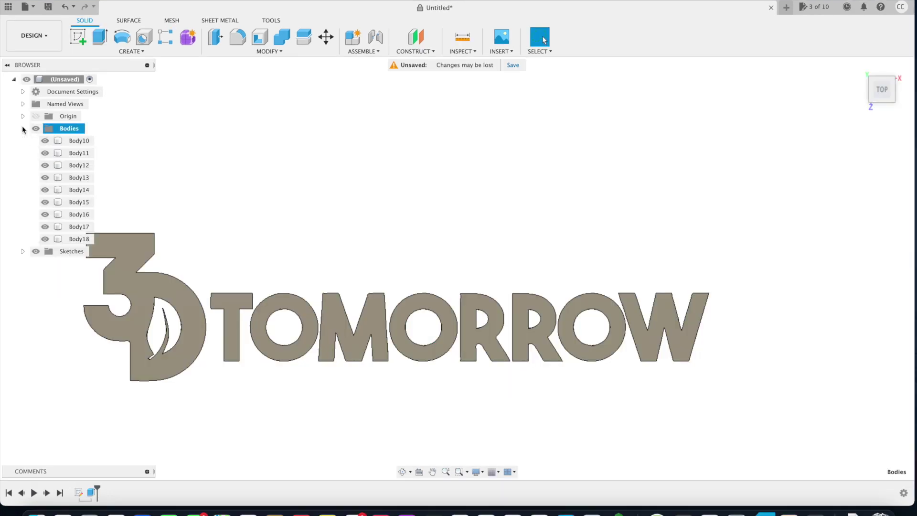
left_click(22, 128)
Save the design as a mesh with one STL file per body
right_click(48, 79)
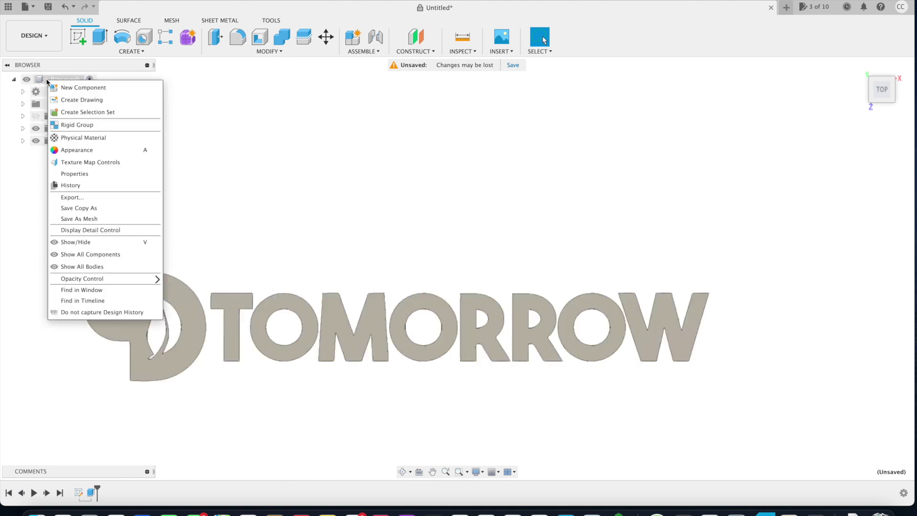
left_click(116, 217)
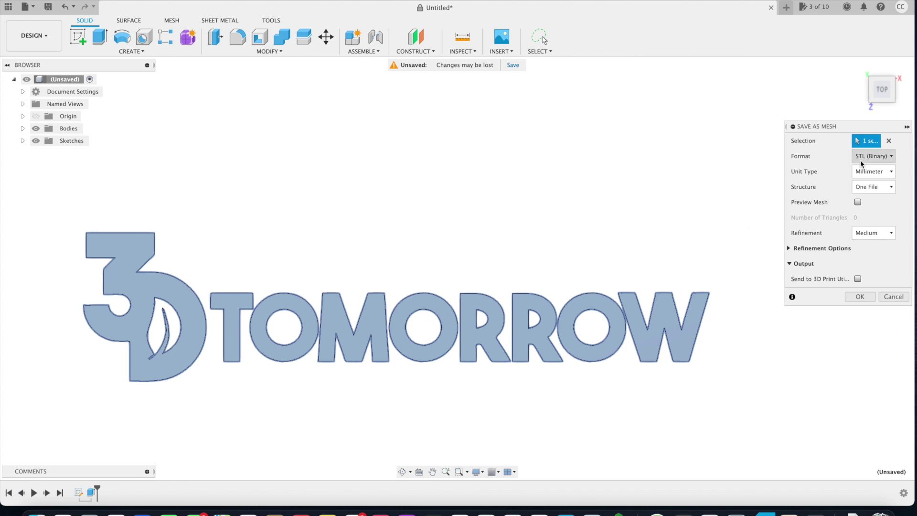
left_click(867, 187)
left_click(866, 210)
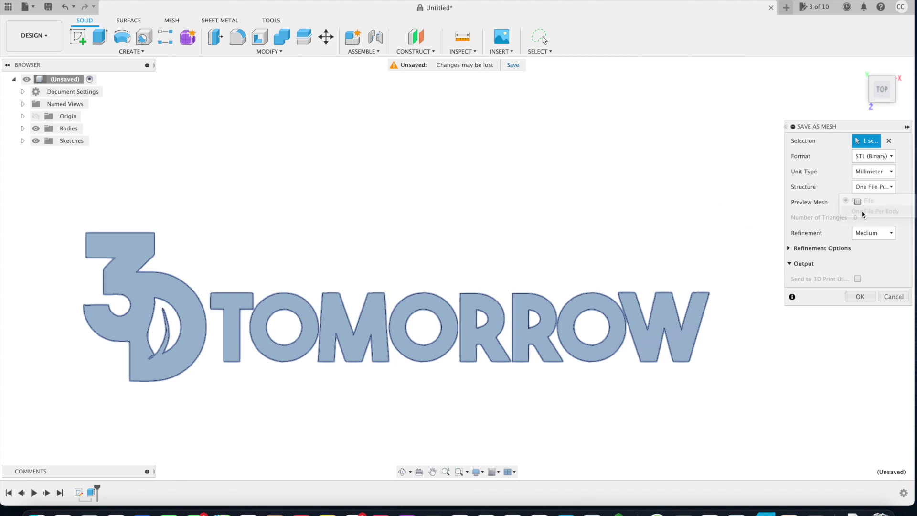
left_click(867, 187)
left_click(873, 213)
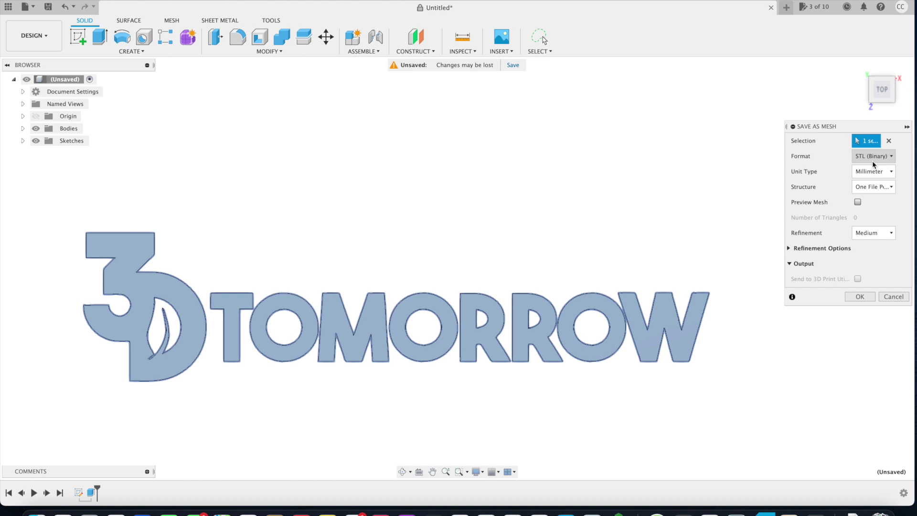
Export the STLs and lay all nine logo pieces flat on the Simplify3D bed
left_click(860, 297)
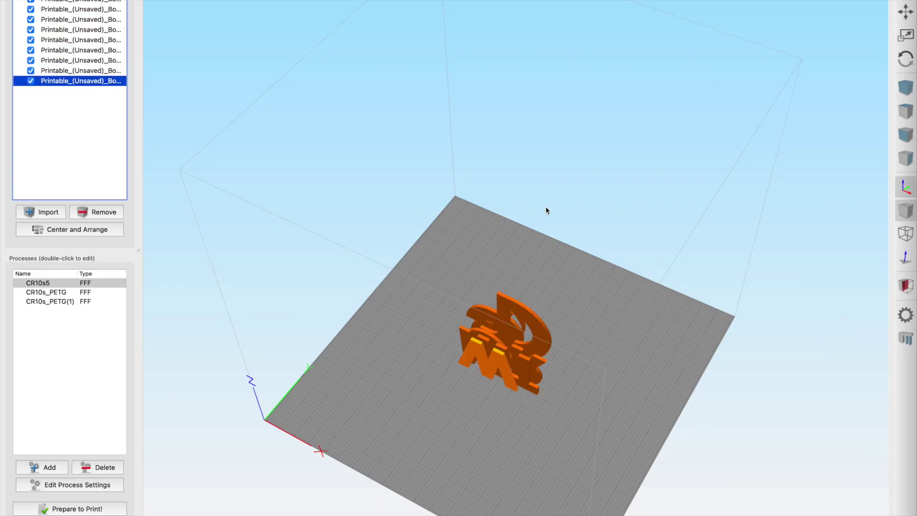
left_click_drag(528, 268, 735, 237)
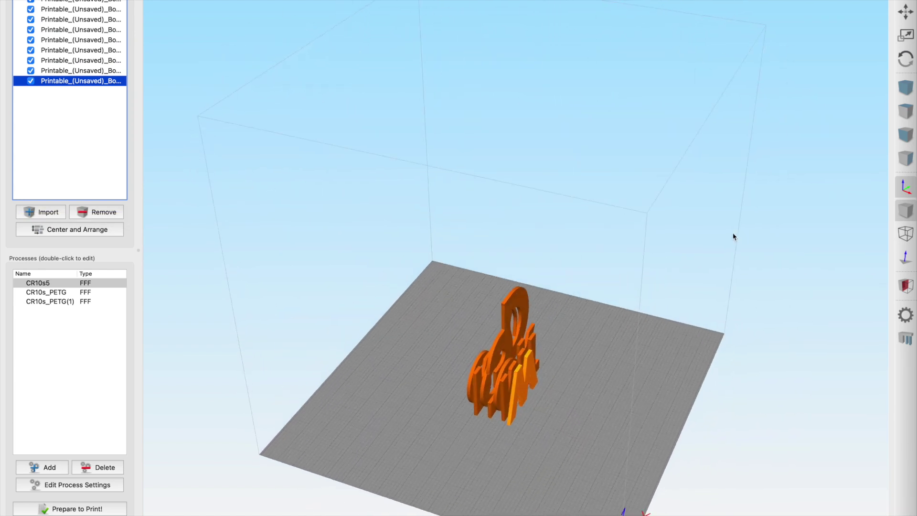
double_click(522, 391)
left_click(811, 258)
key("Return")
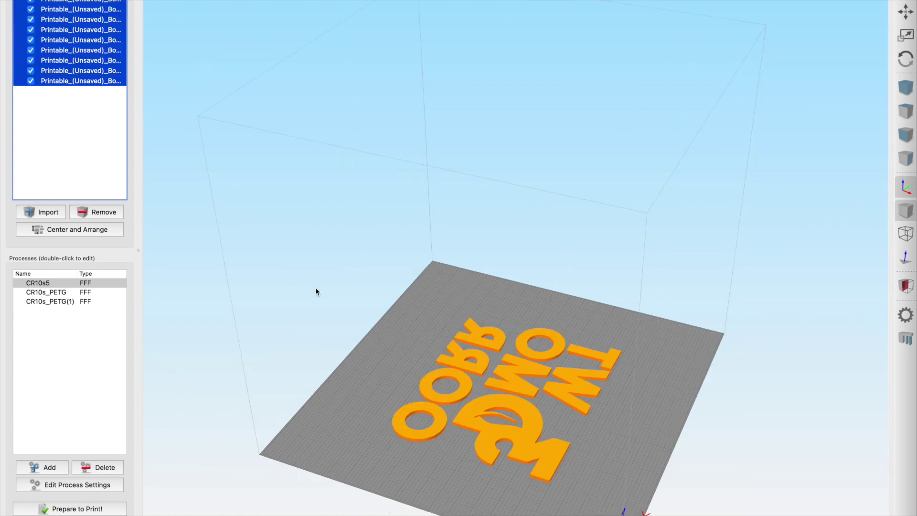
left_click_drag(317, 290, 528, 344)
scroll(529, 344, "up", 5)
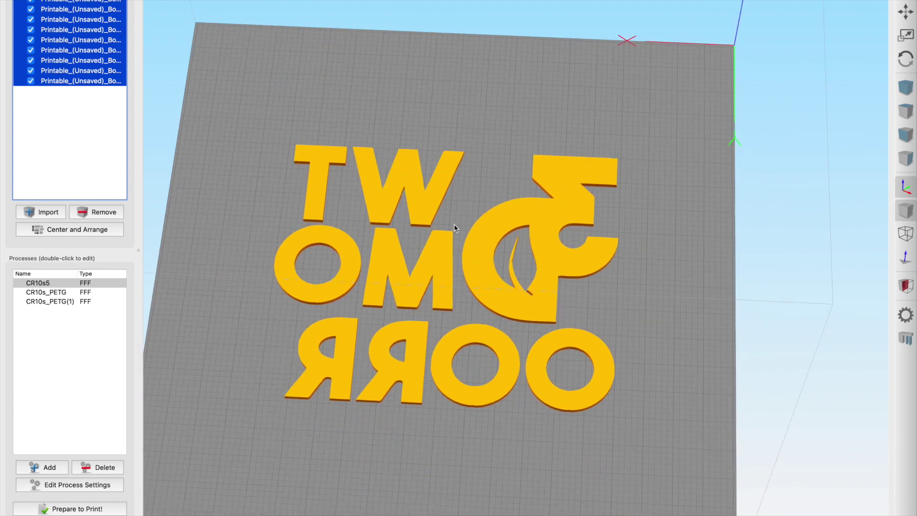